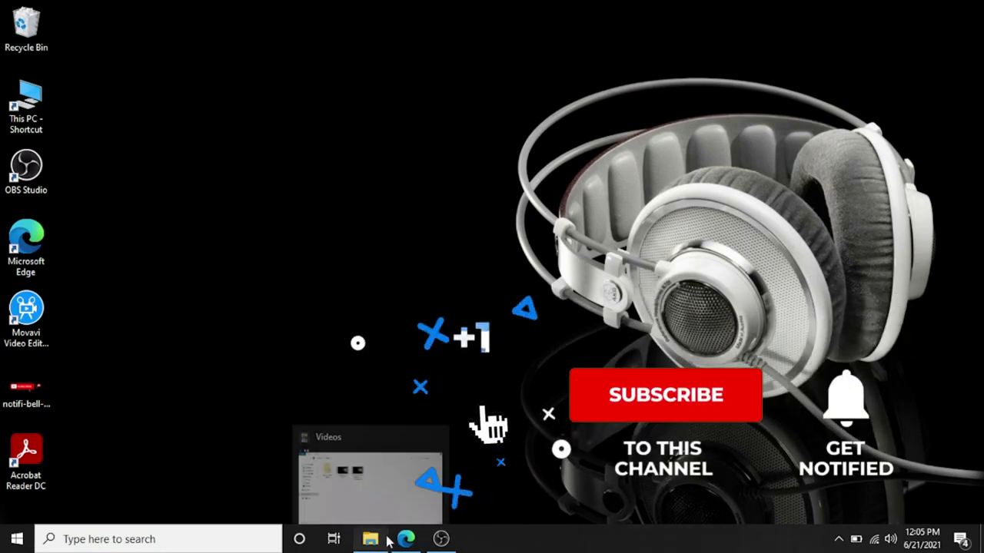
# Step: Inspect Local Disk (C:) properties in File Explorer, then close Explorer without changes
pyautogui.click(371, 539)
pyautogui.click(140, 309)
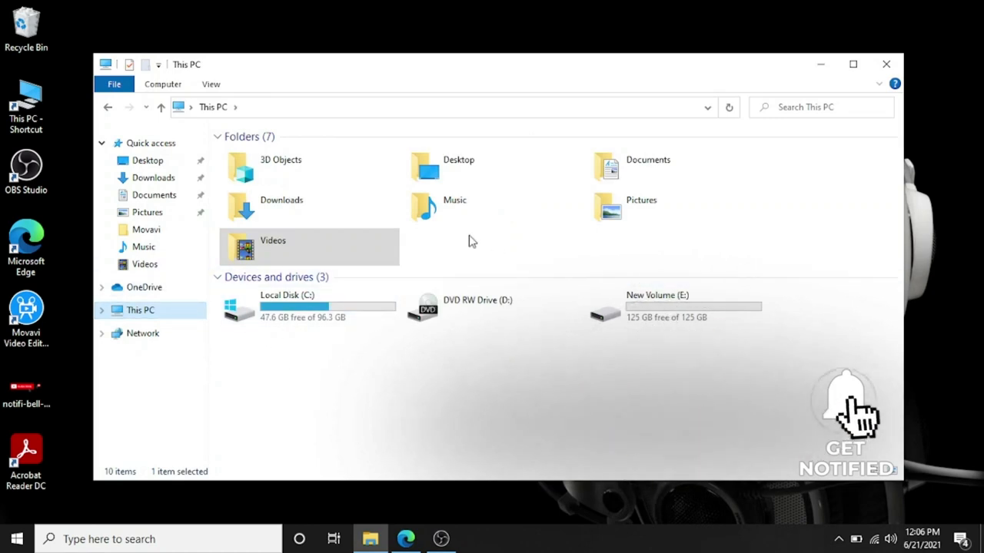
pyautogui.click(300, 307)
pyautogui.rightClick(300, 307)
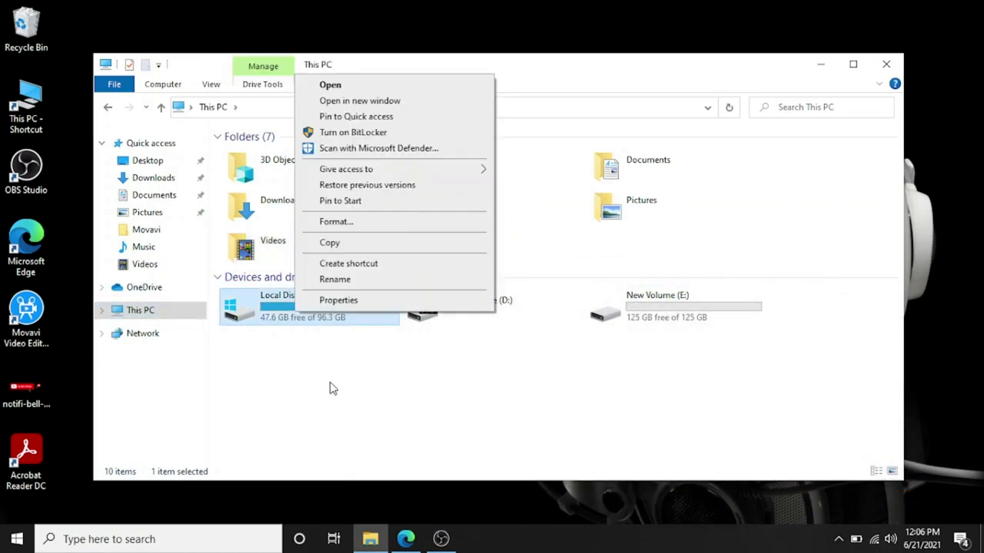
pyautogui.click(358, 300)
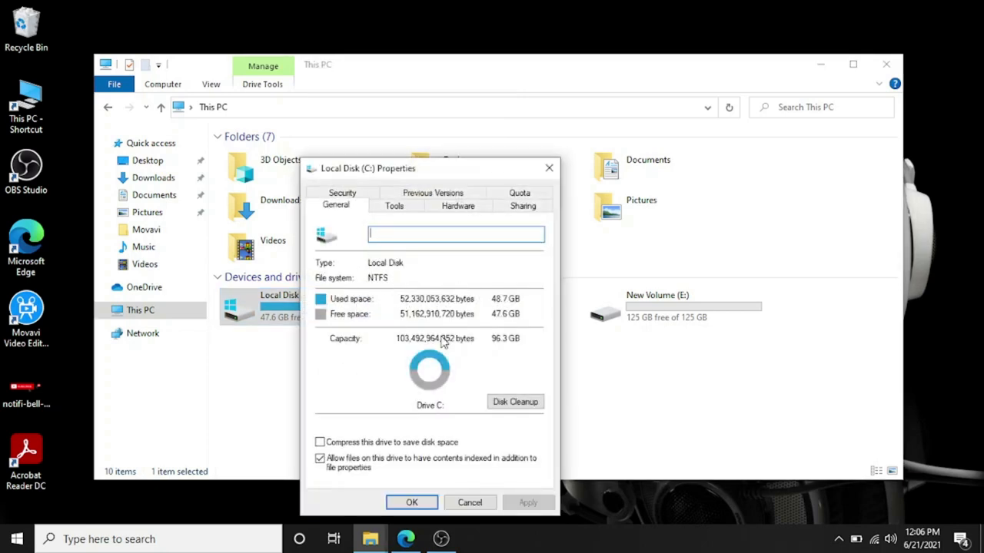
pyautogui.click(470, 502)
pyautogui.click(886, 63)
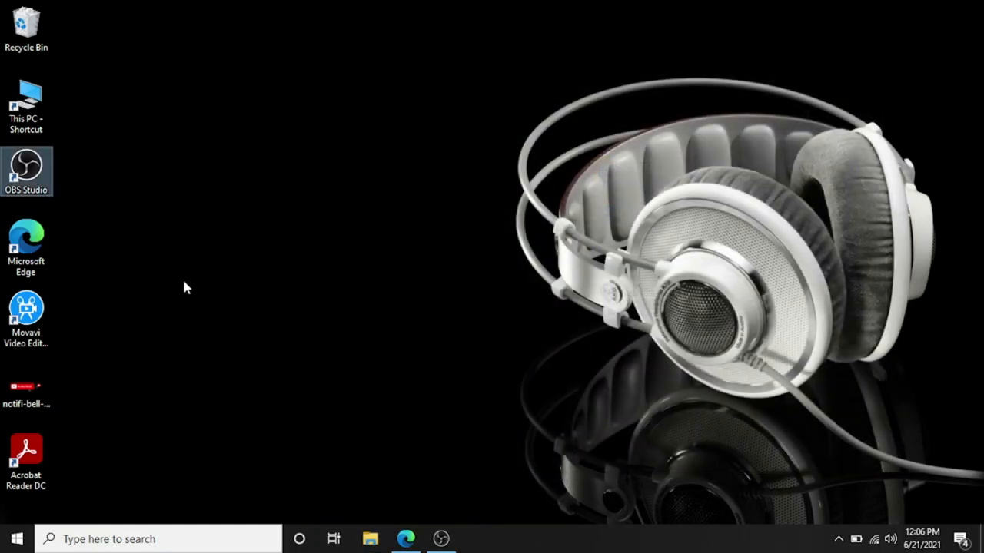
# Step: Bring up the Run box with dfrgui entered as the command
pyautogui.press('super+r')
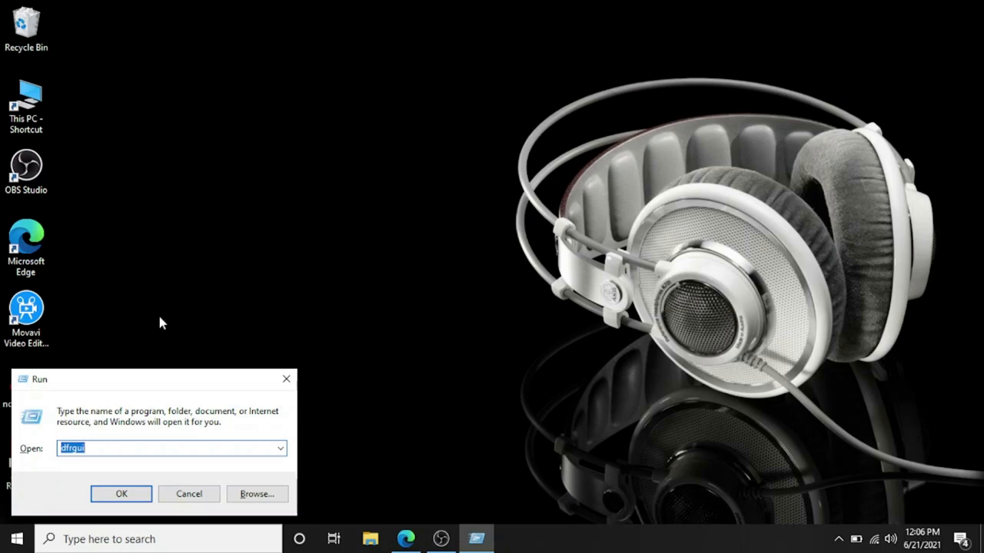
pyautogui.click(127, 447)
pyautogui.moveTo(91, 448); pyautogui.dragTo(60, 449)
pyautogui.click(104, 451)
# Step: Launch Optimize Drives, confirm C: and E: show Solid state drive, then close it
pyautogui.click(107, 495)
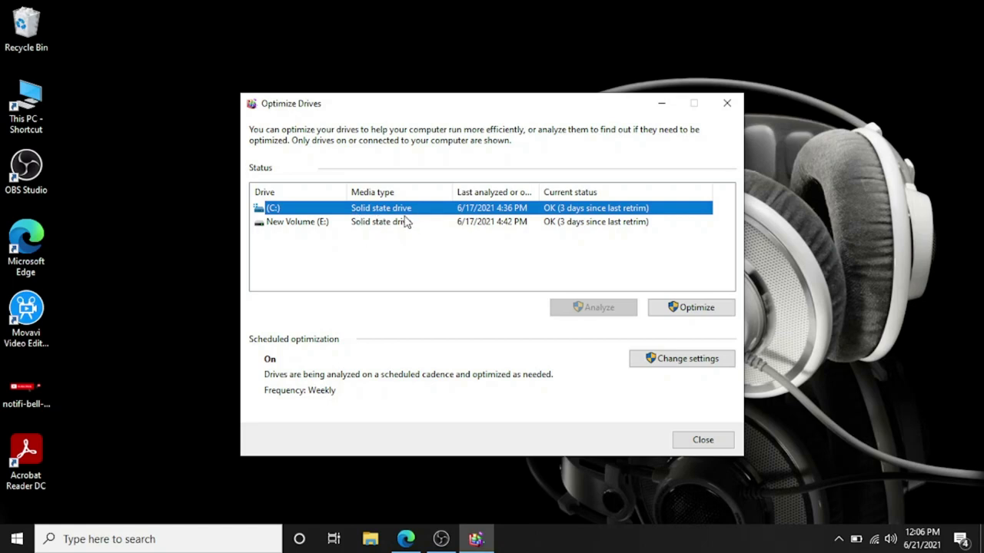
pyautogui.click(703, 439)
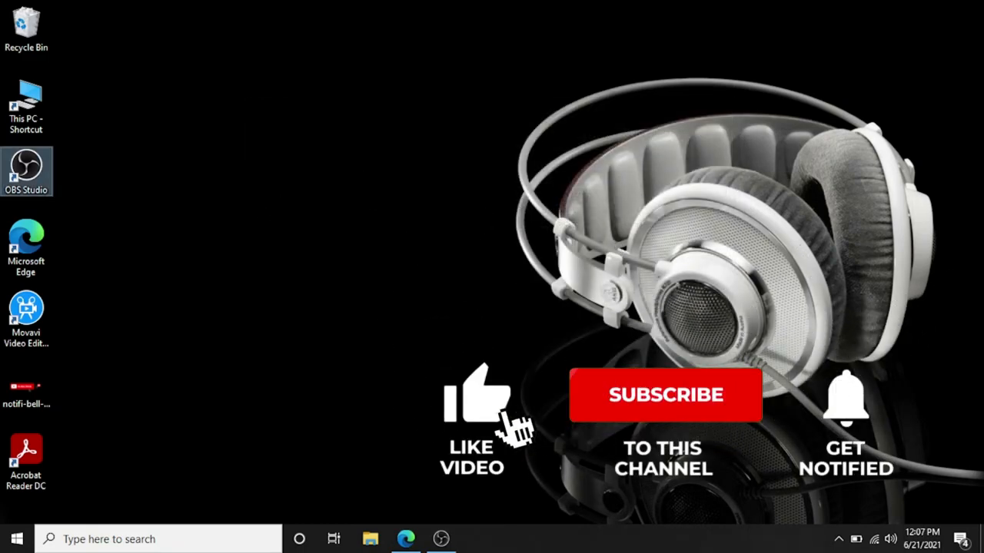
pyautogui.click(442, 540)
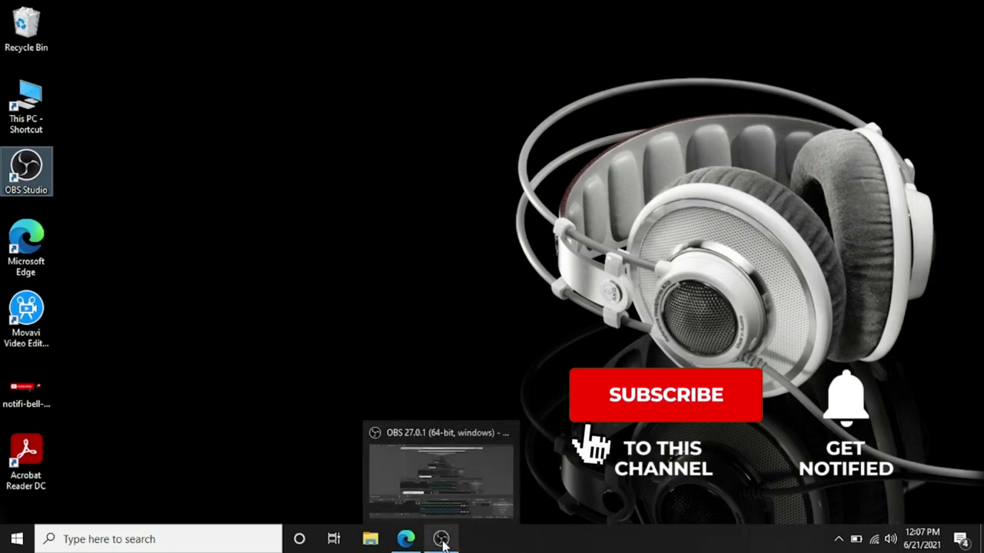